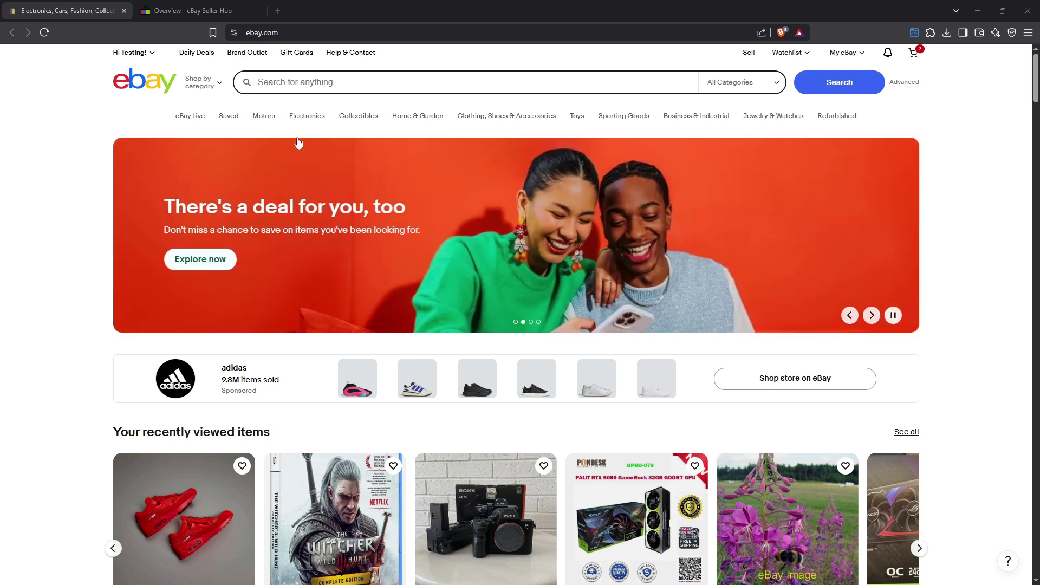
click(325, 34)
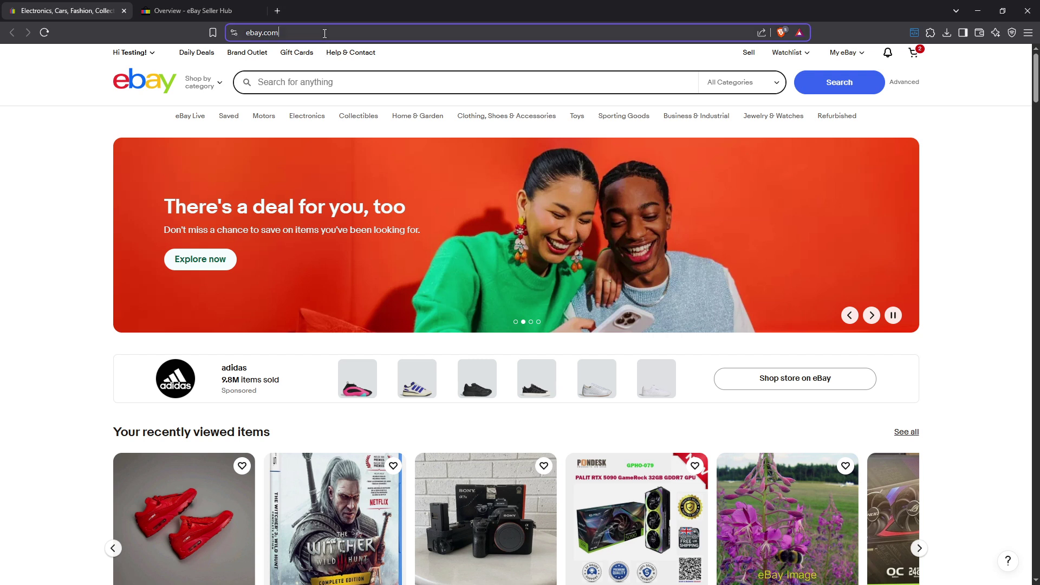
click(490, 59)
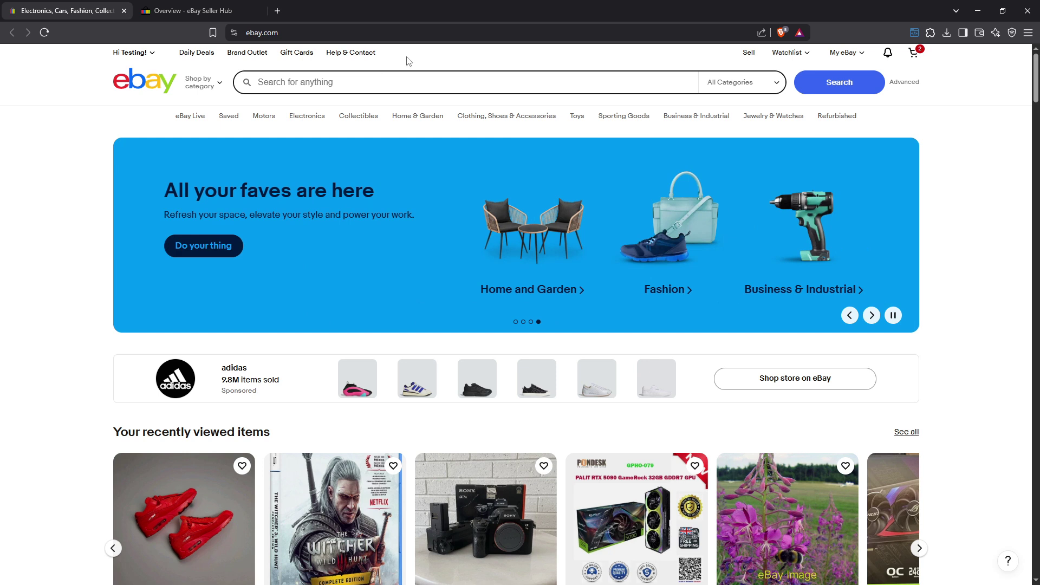
click(210, 7)
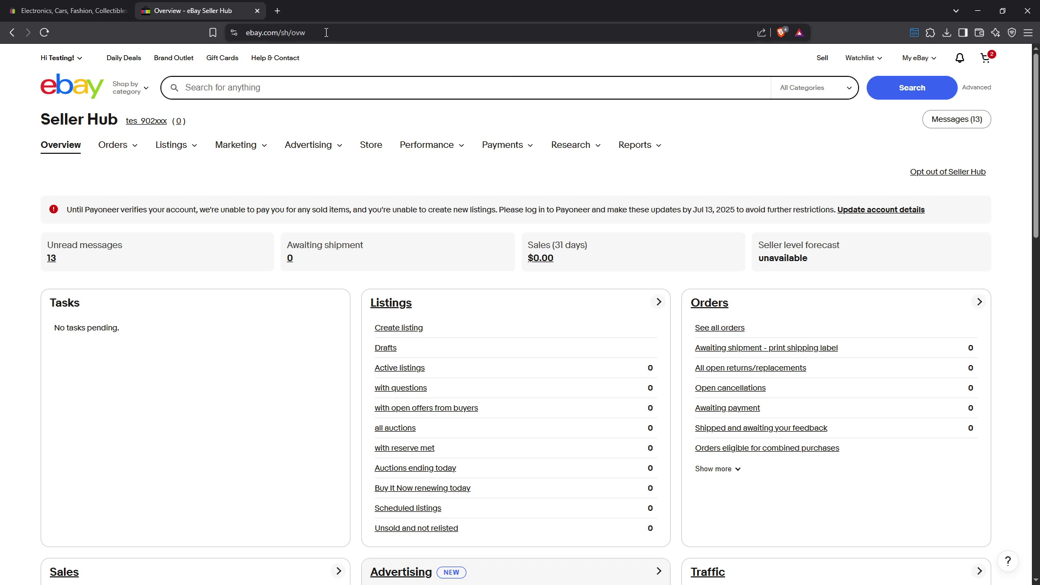
drag(333, 32, 251, 33)
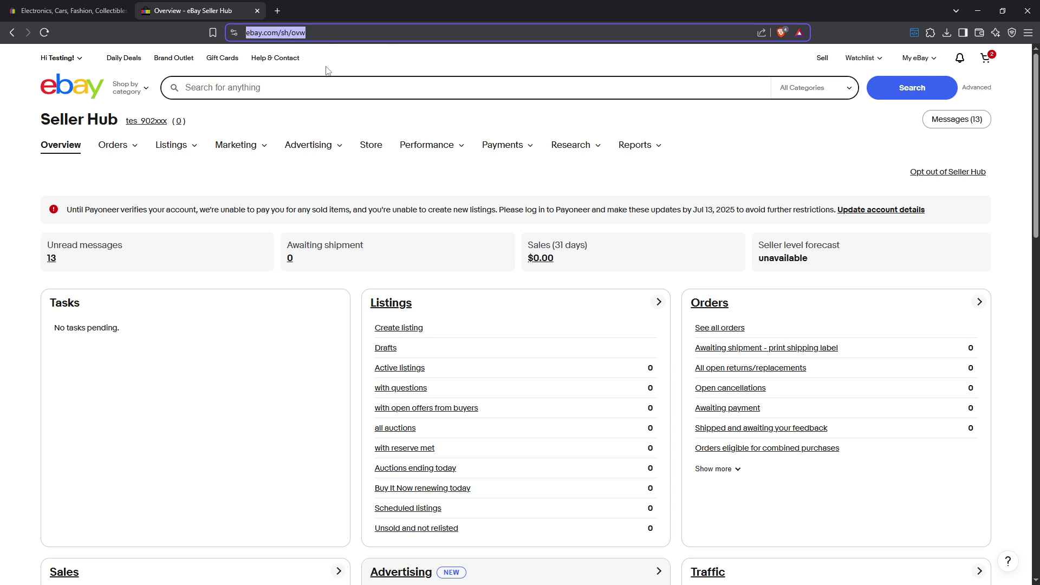
click(339, 32)
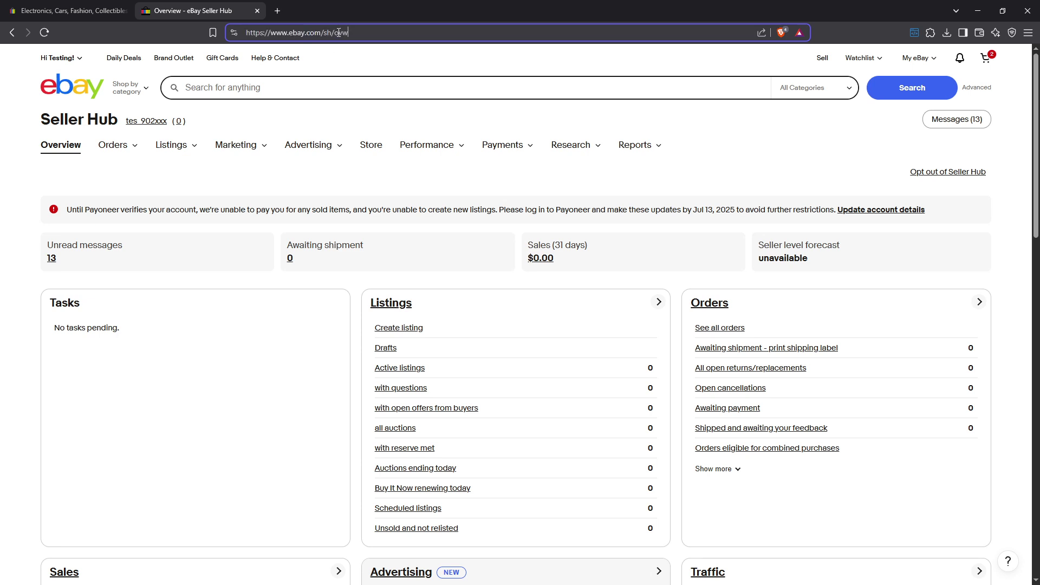
key(Return)
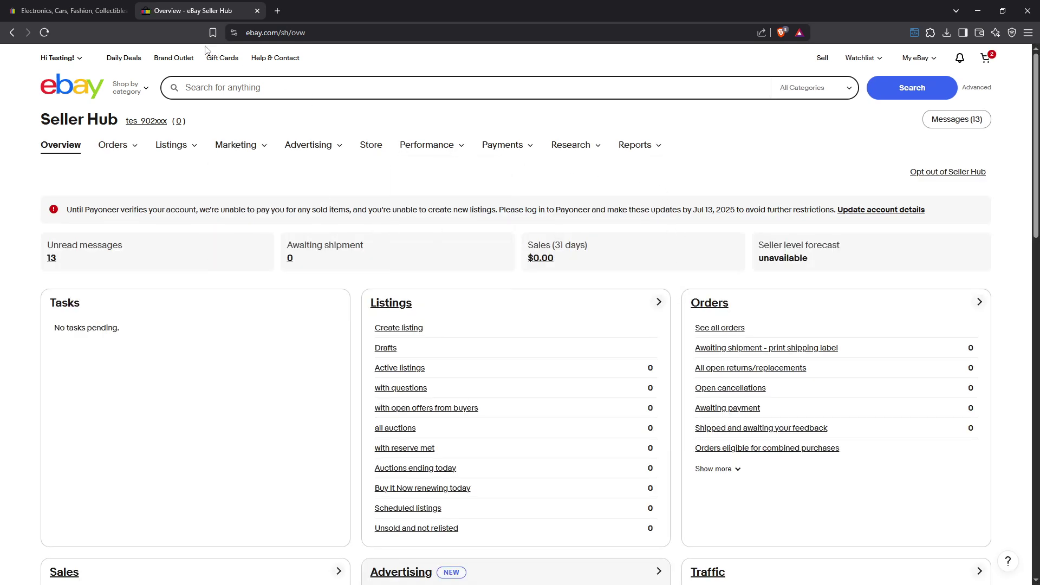
In the first eBay tab, choose Selling from the My eBay menu to reach Seller Hub Overview.
click(84, 10)
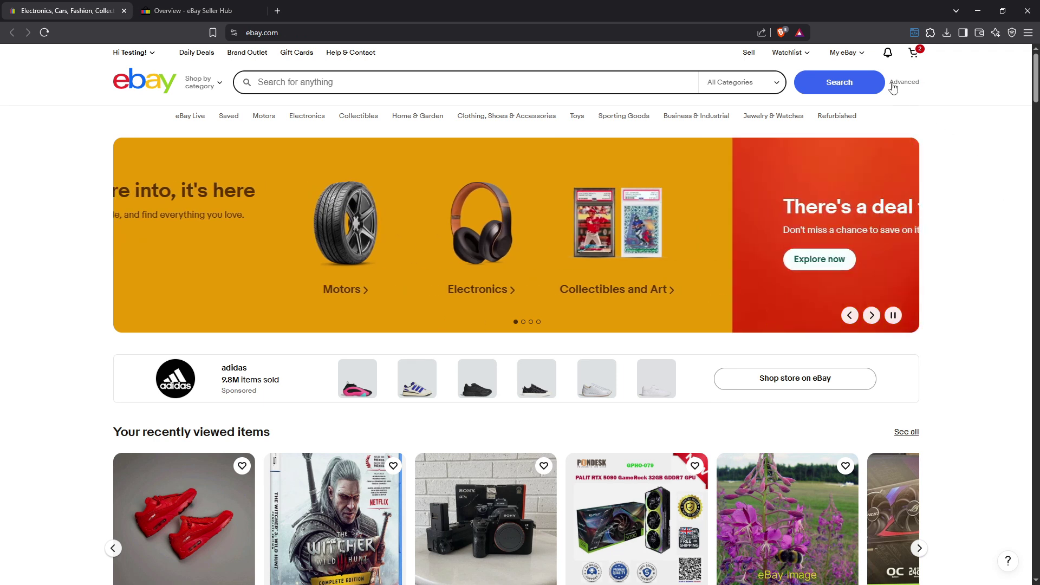
mouse_move(846, 52)
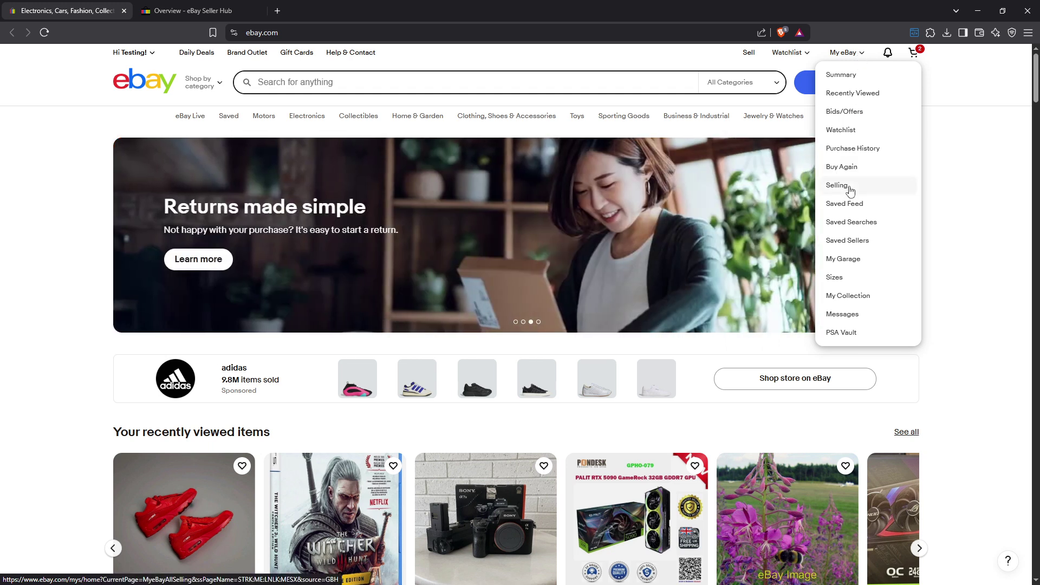
click(850, 190)
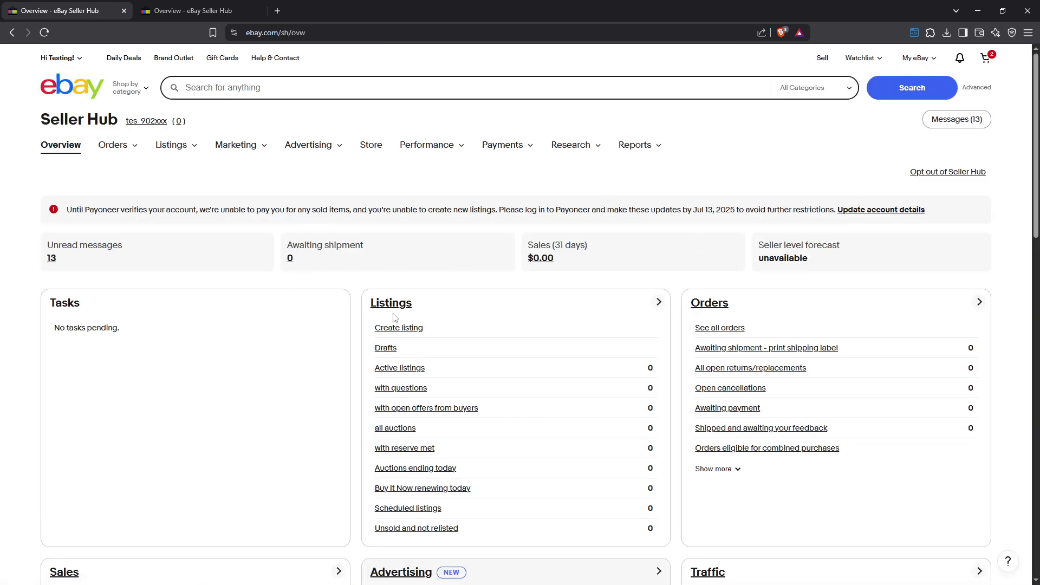
scroll(603, 308, down, 2)
scroll(604, 308, down, 2)
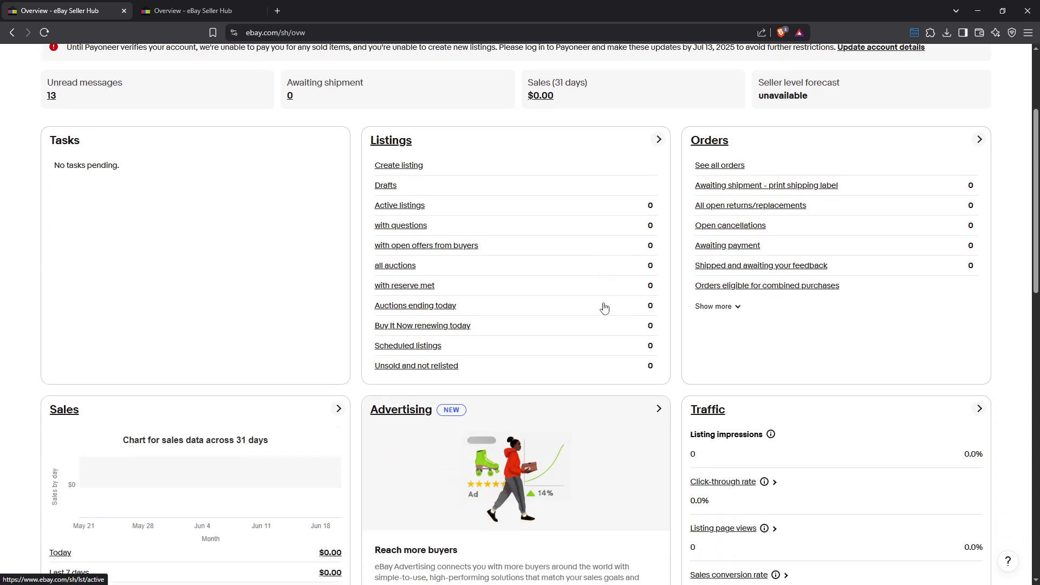
scroll(604, 308, down, 1)
scroll(604, 308, down, 2)
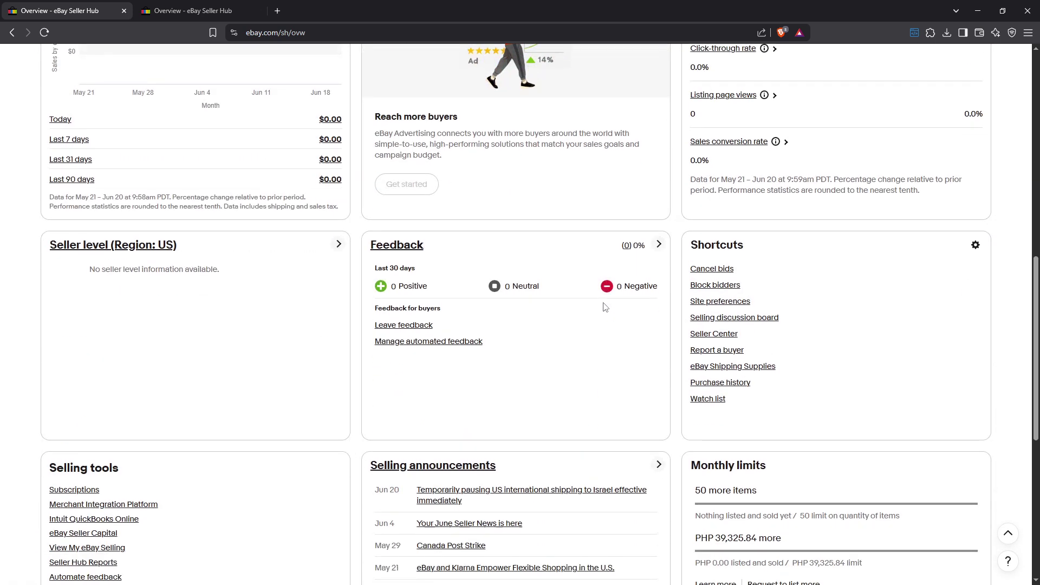
scroll(603, 307, up, 2)
scroll(604, 303, down, 3)
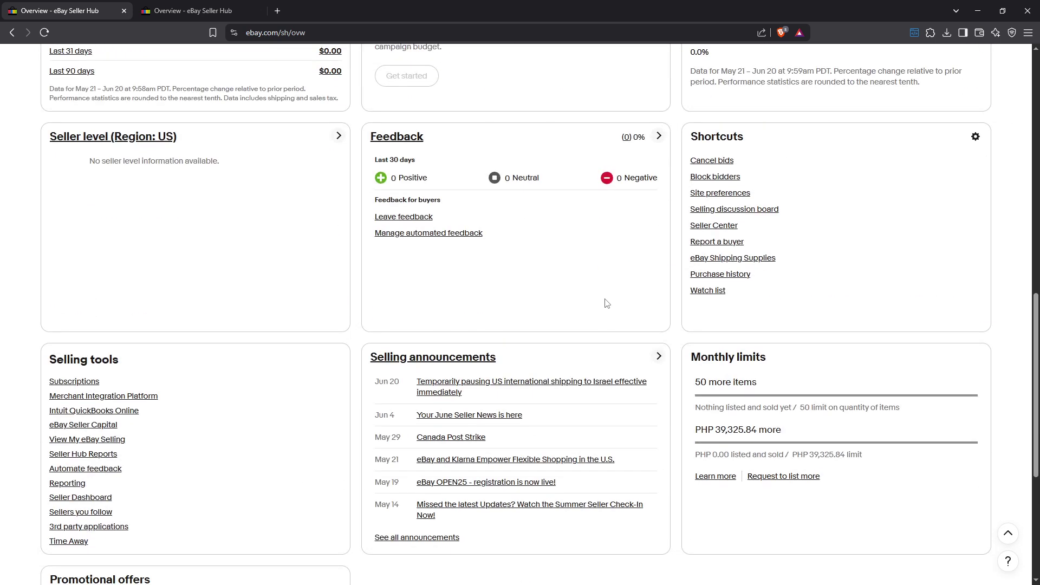
scroll(605, 304, up, 1)
scroll(606, 302, up, 3)
scroll(605, 301, up, 2)
scroll(605, 300, up, 2)
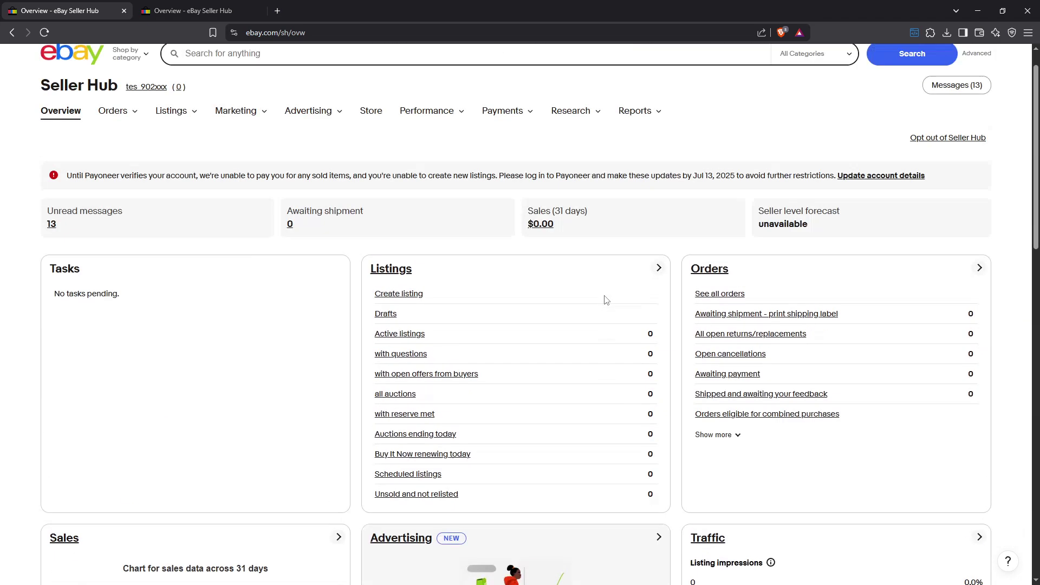
scroll(604, 301, up, 1)
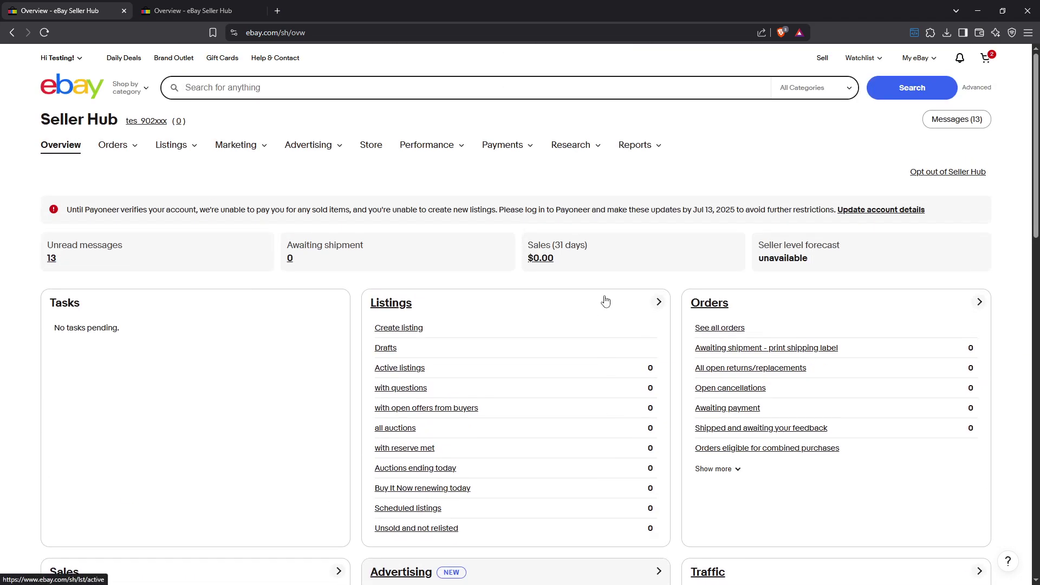